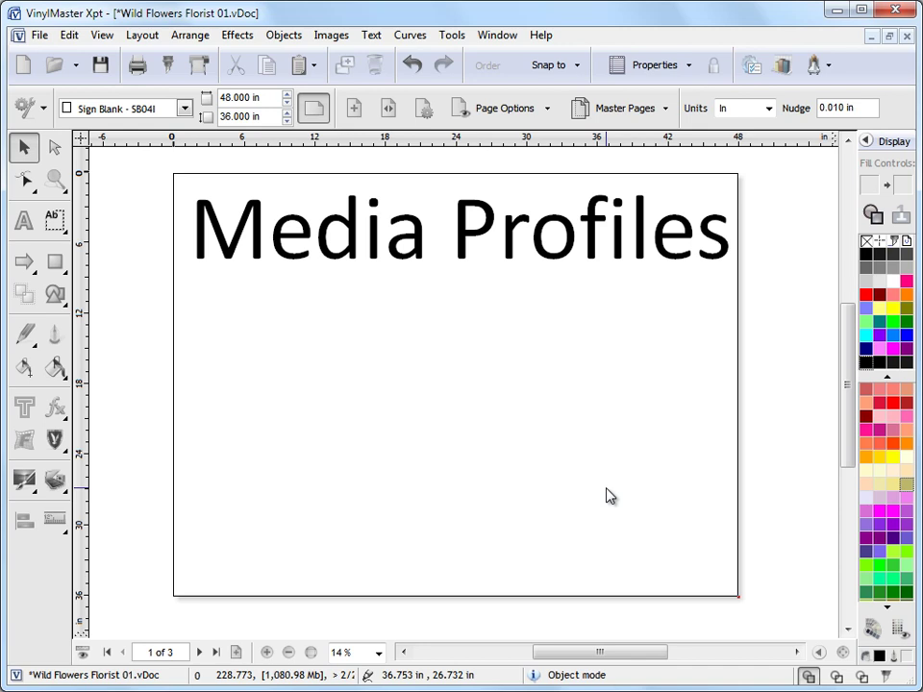
Launch the RIP Manager module from VinylMaster Xpt's companion modules list.
{"action": "left_click", "coordinate": [819, 65]}
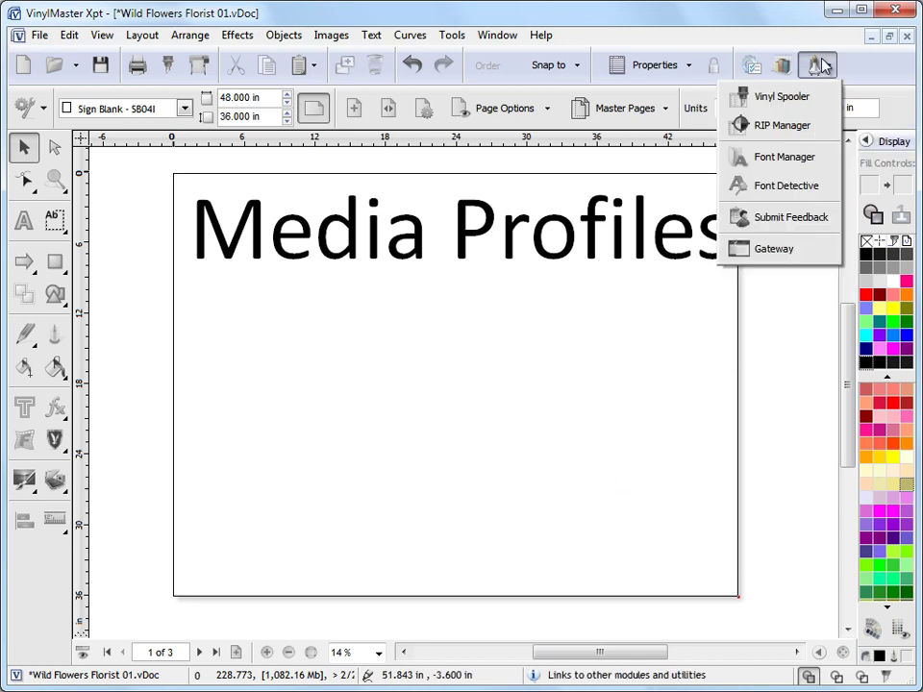
{"action": "left_click", "coordinate": [786, 136]}
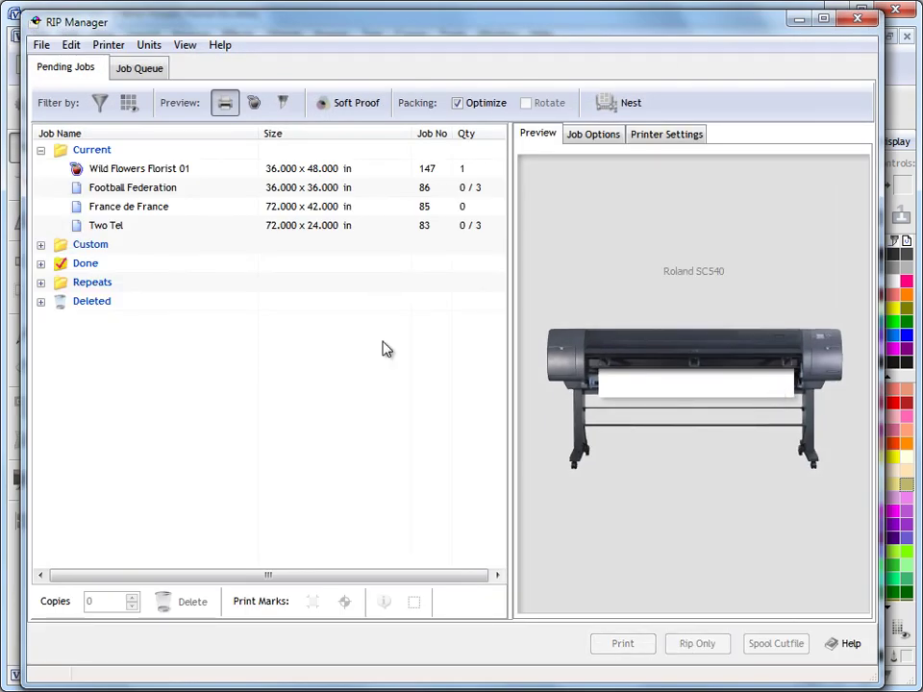
Open the Media Profile Library from the Roland SC540's printer settings.
{"action": "left_click", "coordinate": [679, 137]}
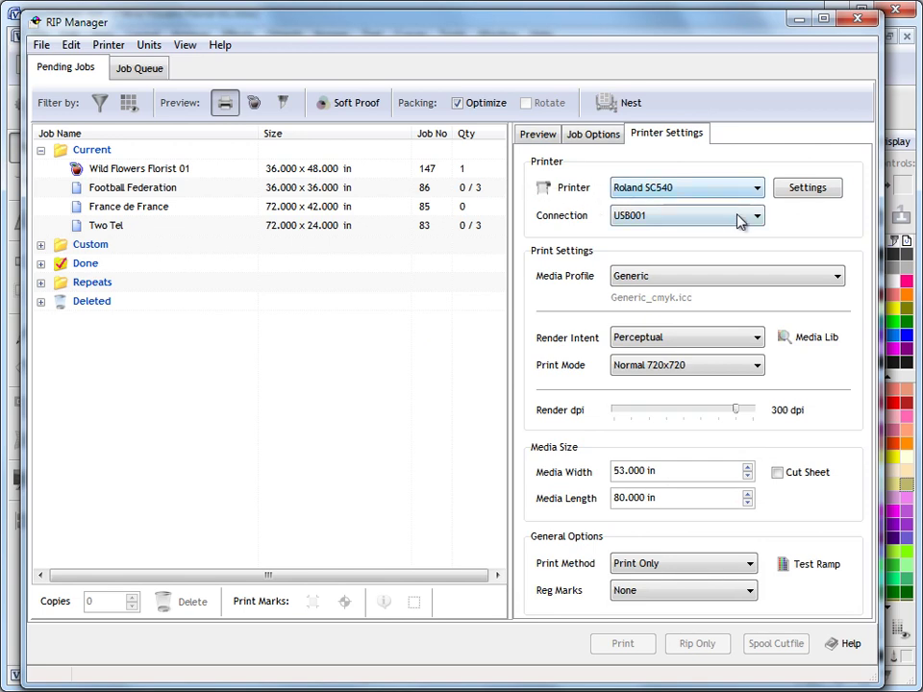
{"action": "left_click", "coordinate": [802, 344]}
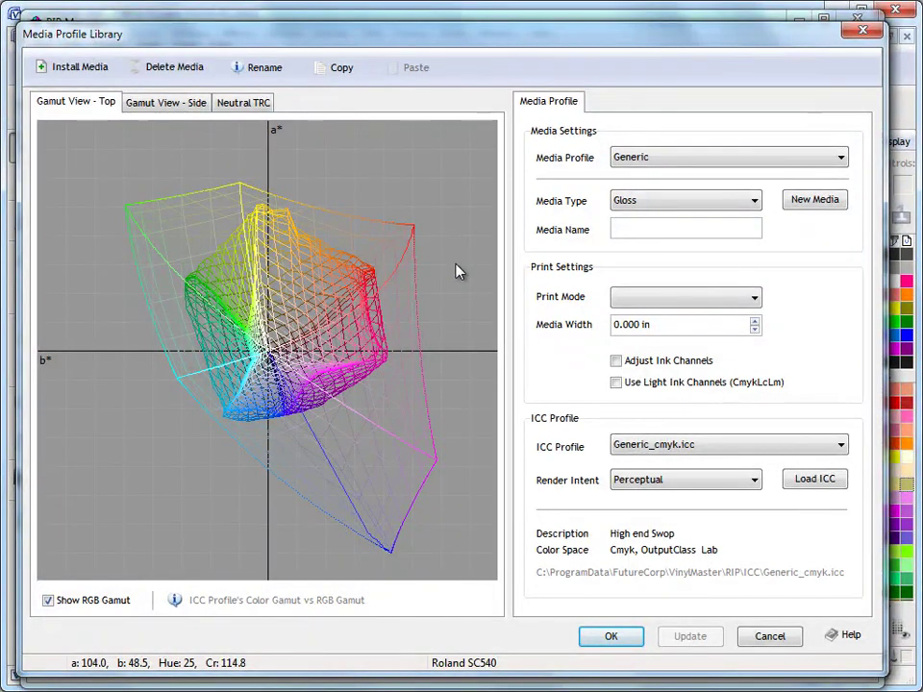
{"action": "left_click", "coordinate": [643, 161]}
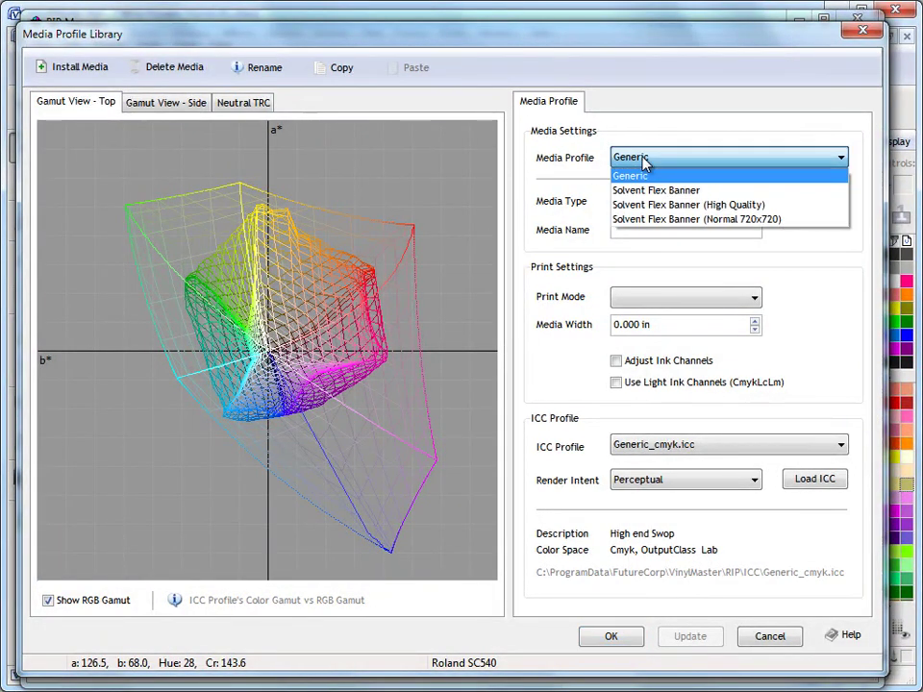
{"action": "left_click", "coordinate": [620, 175]}
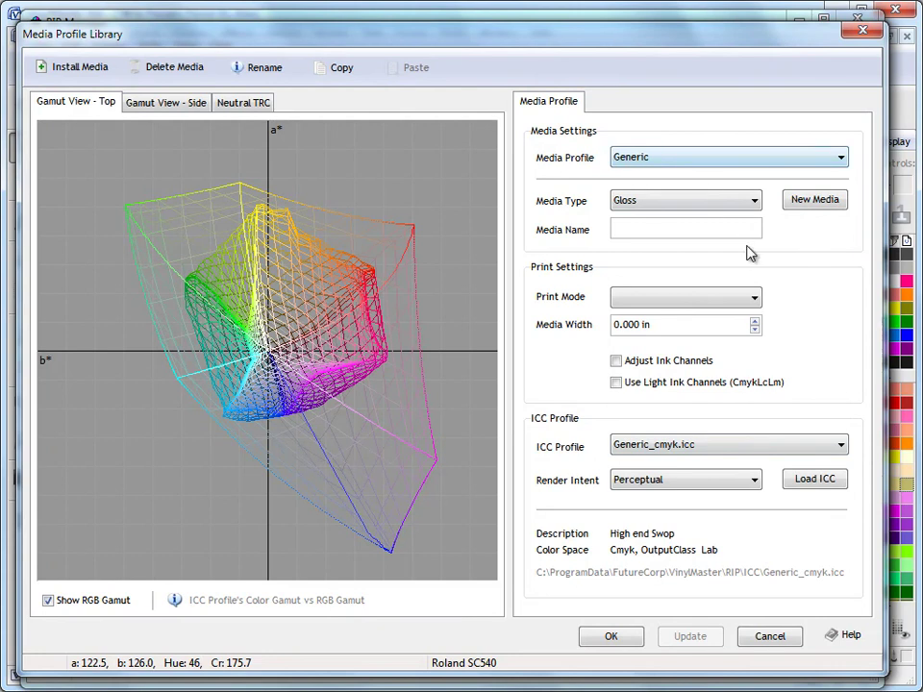
Create a new media profile named 'Roland Photo Base Paper'.
{"action": "left_click", "coordinate": [814, 206]}
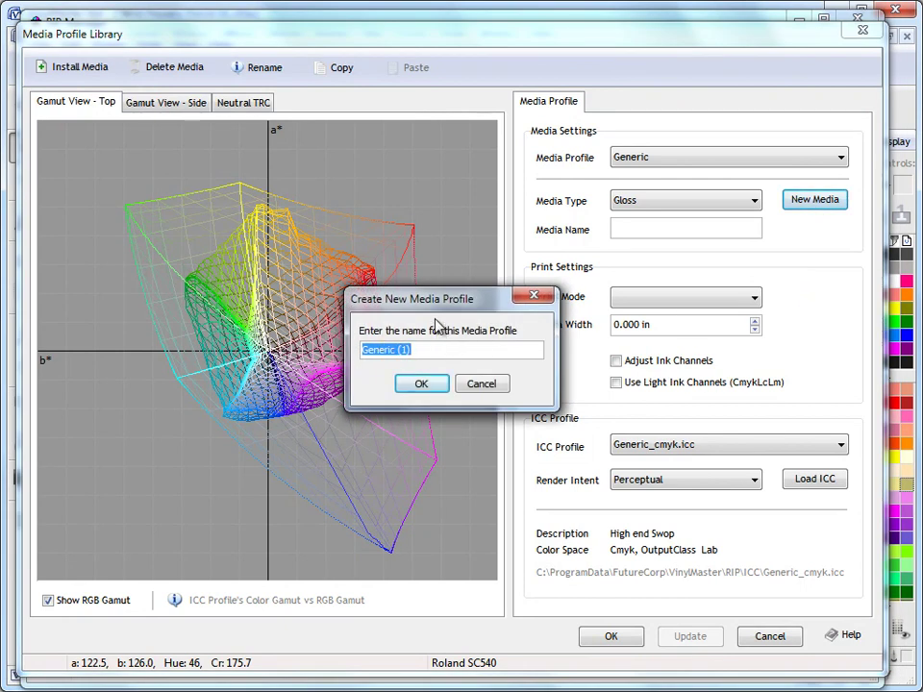
{"action": "type", "text": "Rolan"}
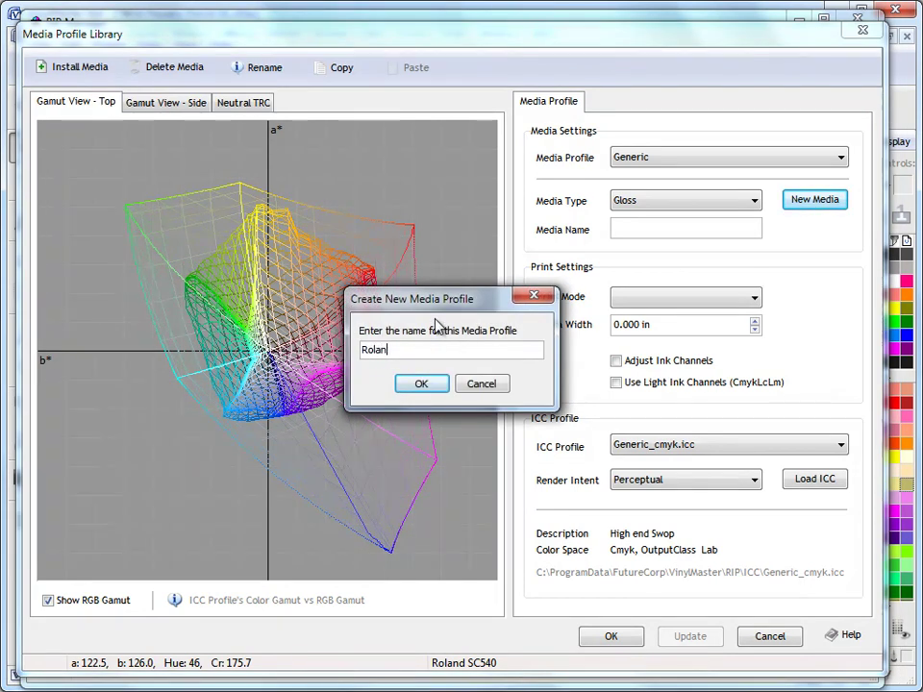
{"action": "type", "text": "d Photo Base Paper"}
{"action": "left_click", "coordinate": [435, 384]}
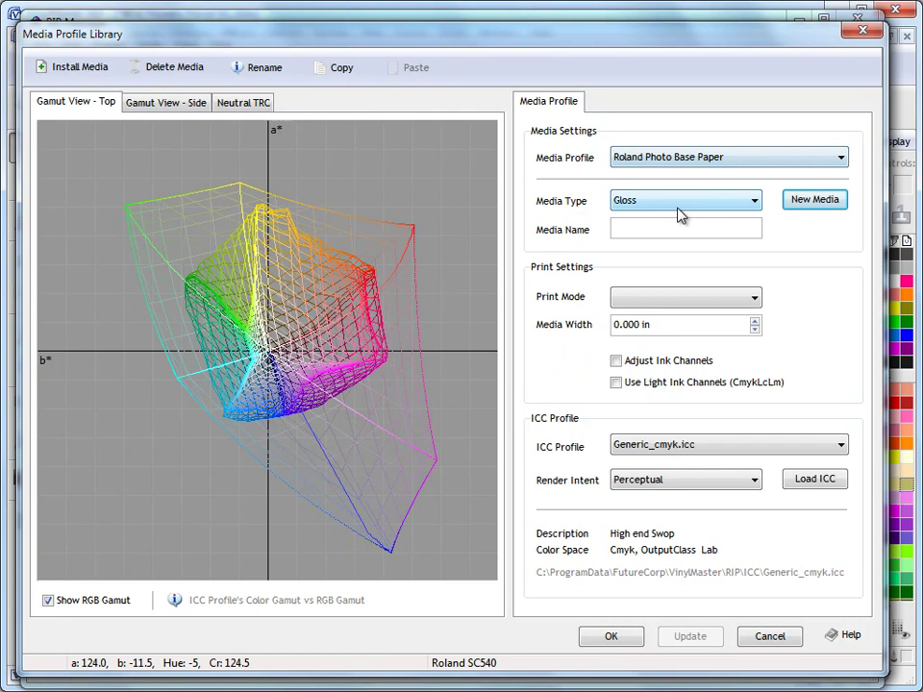
Set Semi-gloss type, media name 'Semi Gloss Photo Paper', Normal 720x720 mode and 53 in width.
{"action": "left_click", "coordinate": [652, 201]}
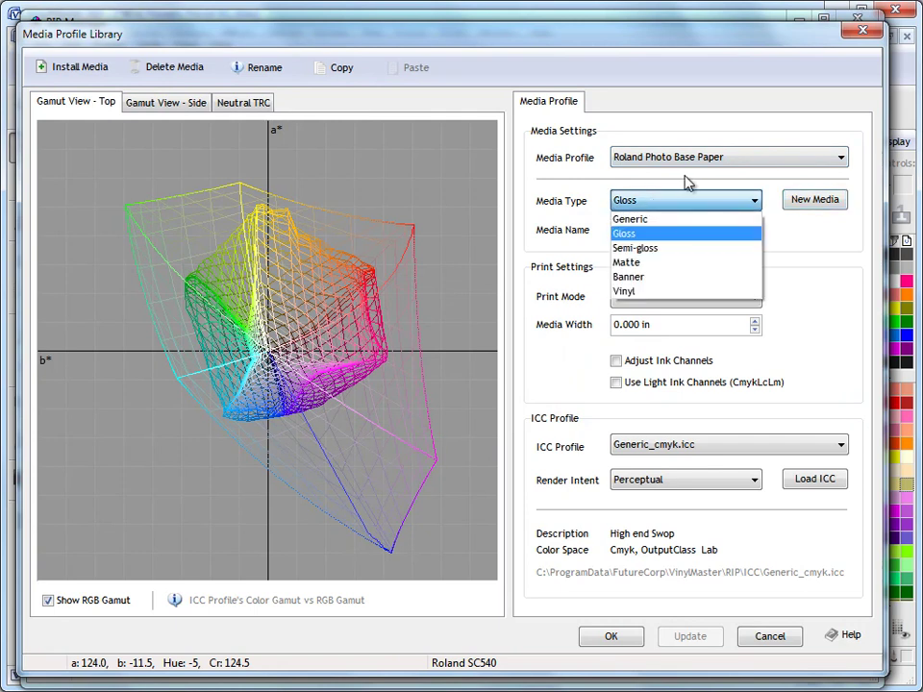
{"action": "left_click", "coordinate": [643, 248]}
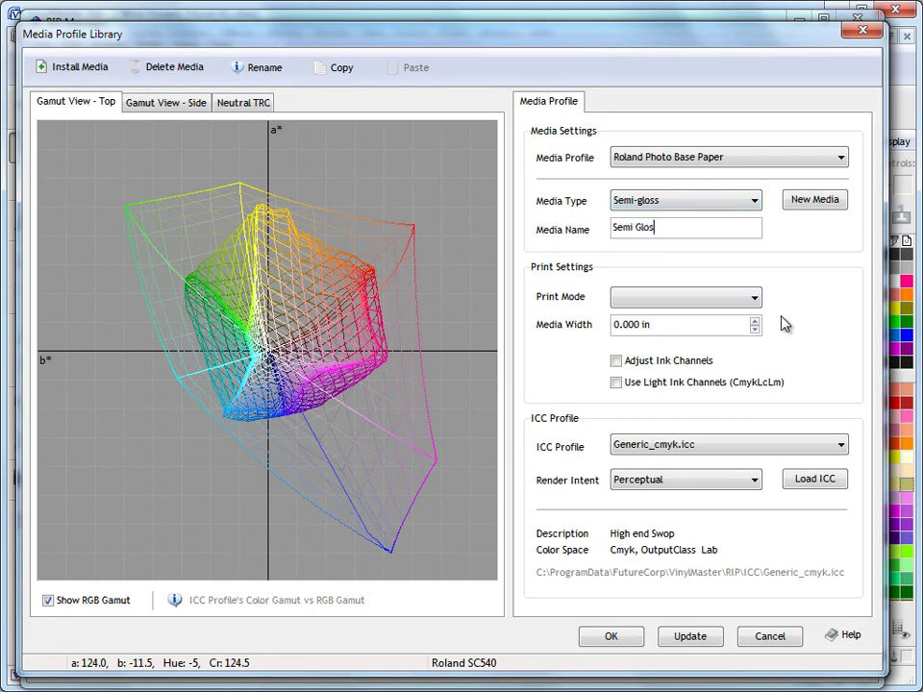
{"action": "type", "text": "s Photo Pa"}
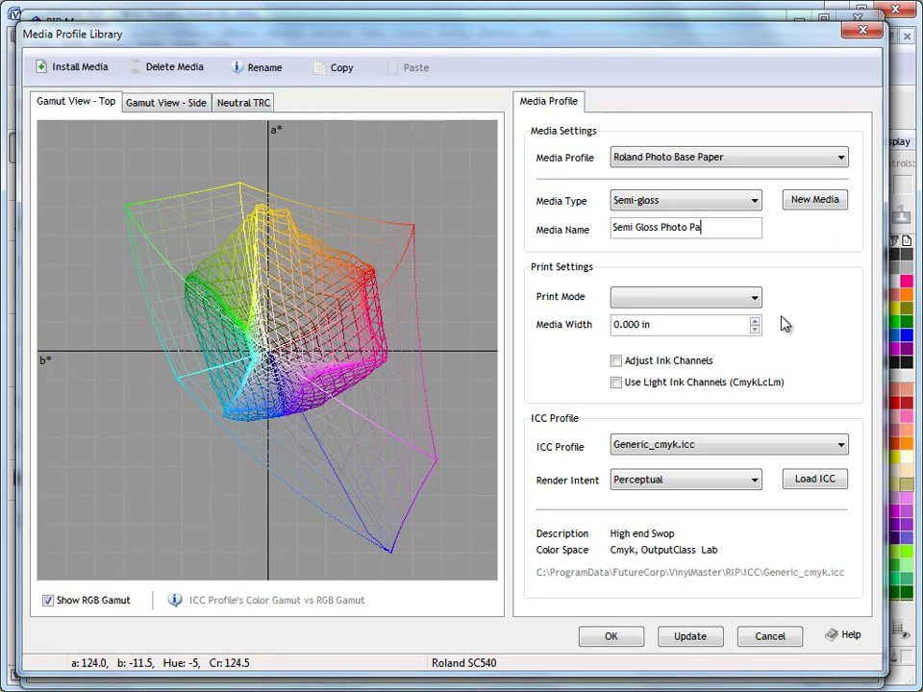
{"action": "type", "text": "per"}
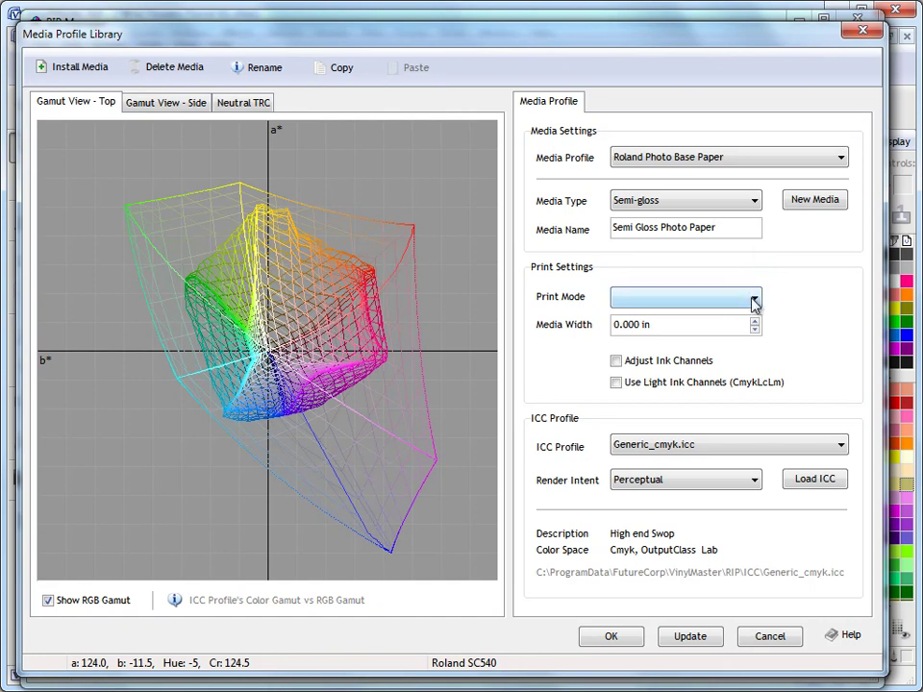
{"action": "left_click", "coordinate": [753, 298]}
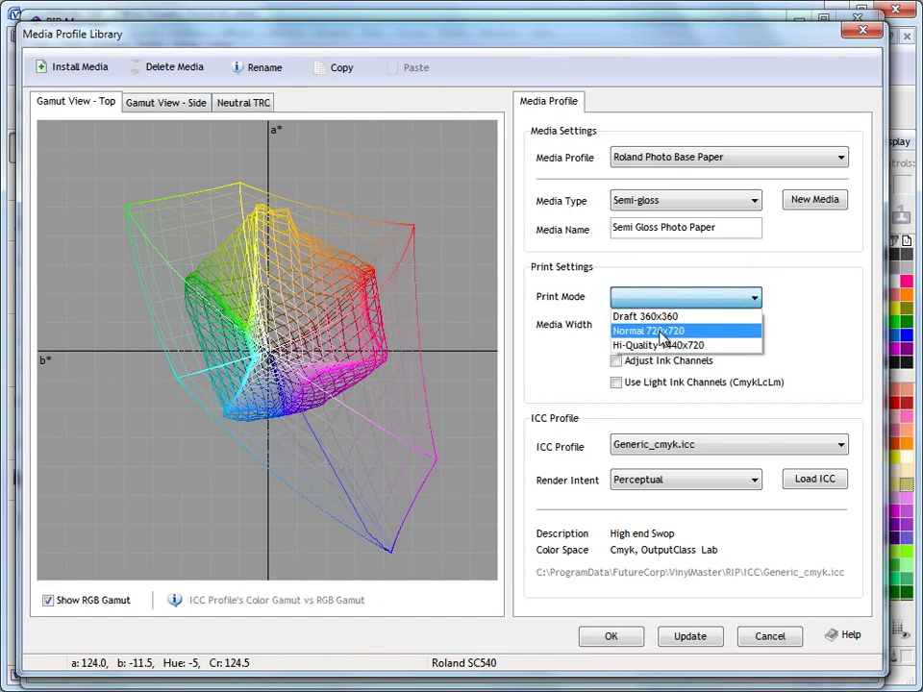
{"action": "left_click", "coordinate": [670, 332]}
{"action": "left_click", "coordinate": [728, 329]}
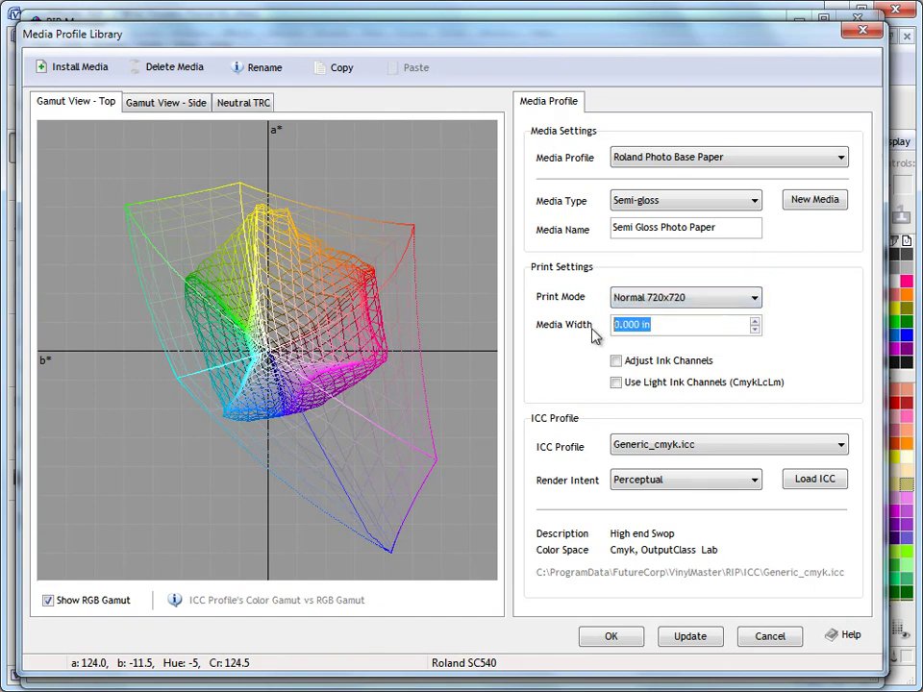
{"action": "type", "text": "53."}
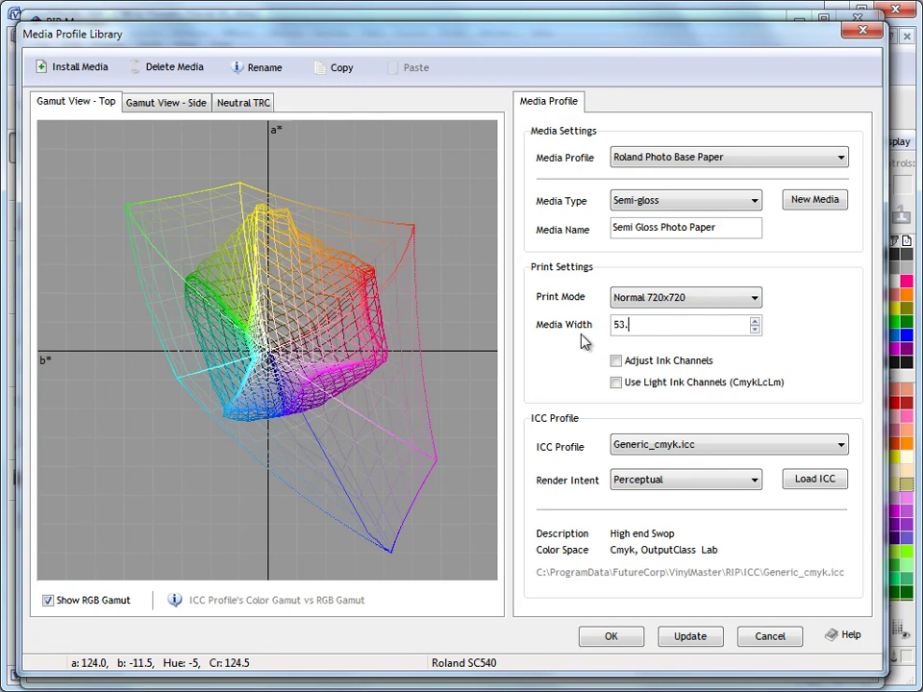
{"action": "type", "text": "0"}
{"action": "key", "text": "Tab"}
Enable ink channel adjustment with light ink channels, reviewing the curves and channel splitting settings.
{"action": "left_click", "coordinate": [616, 361]}
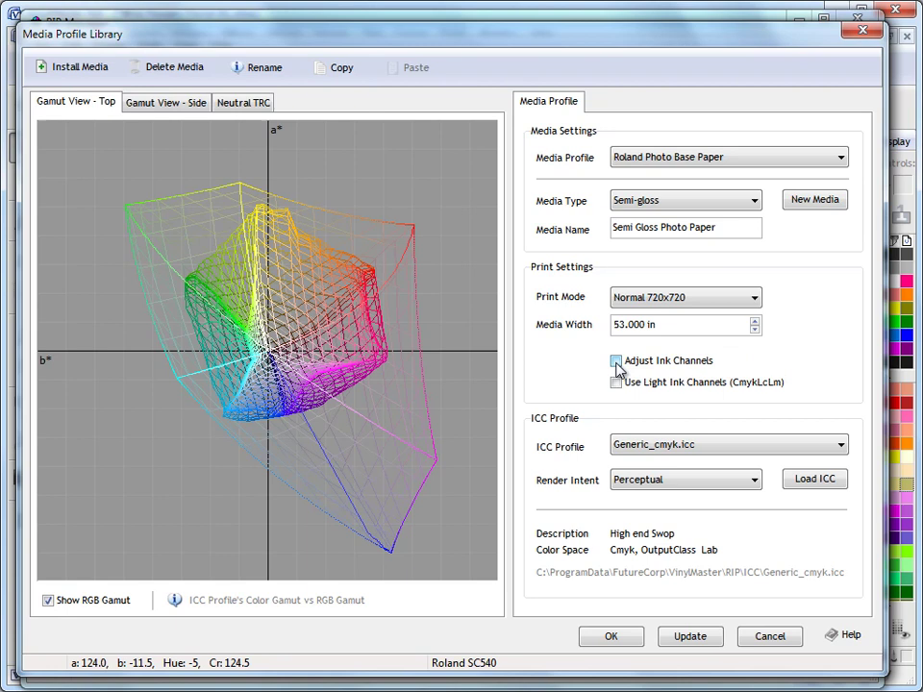
{"action": "left_click", "coordinate": [617, 384]}
{"action": "left_click", "coordinate": [616, 102]}
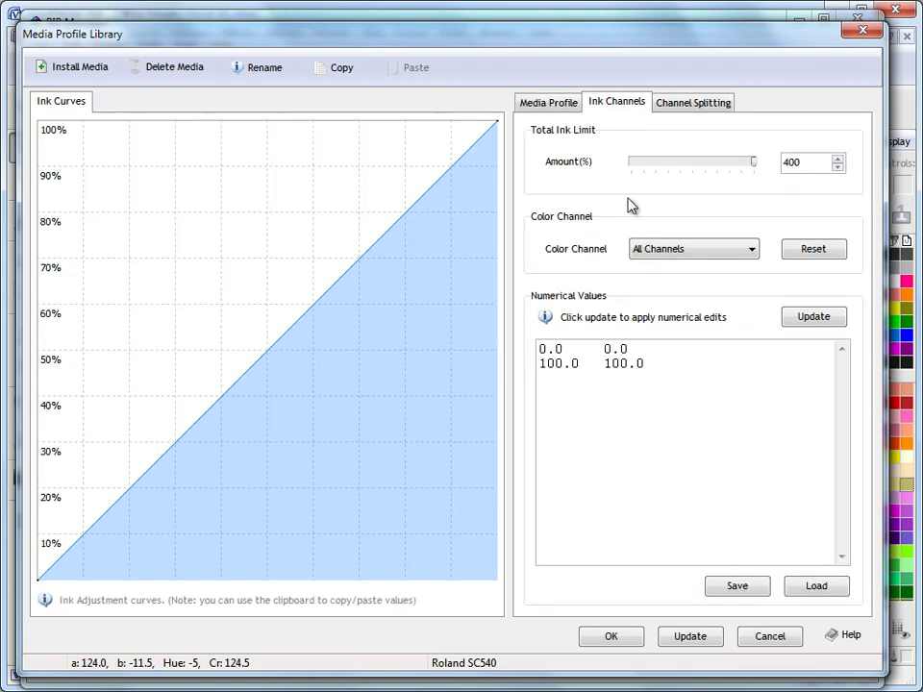
{"action": "left_click", "coordinate": [693, 102]}
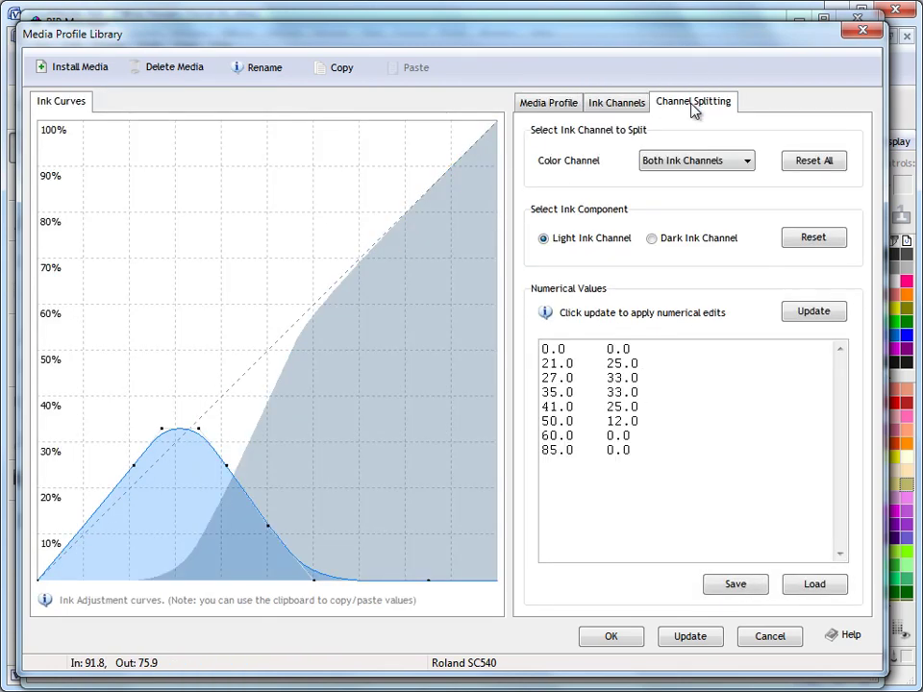
{"action": "left_click", "coordinate": [547, 102]}
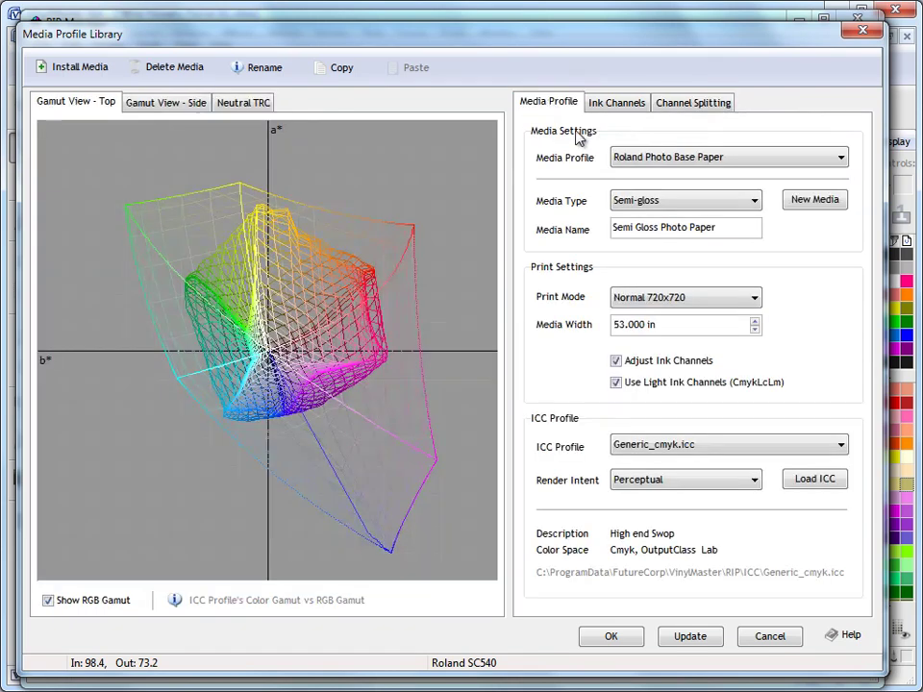
{"action": "left_click", "coordinate": [627, 104]}
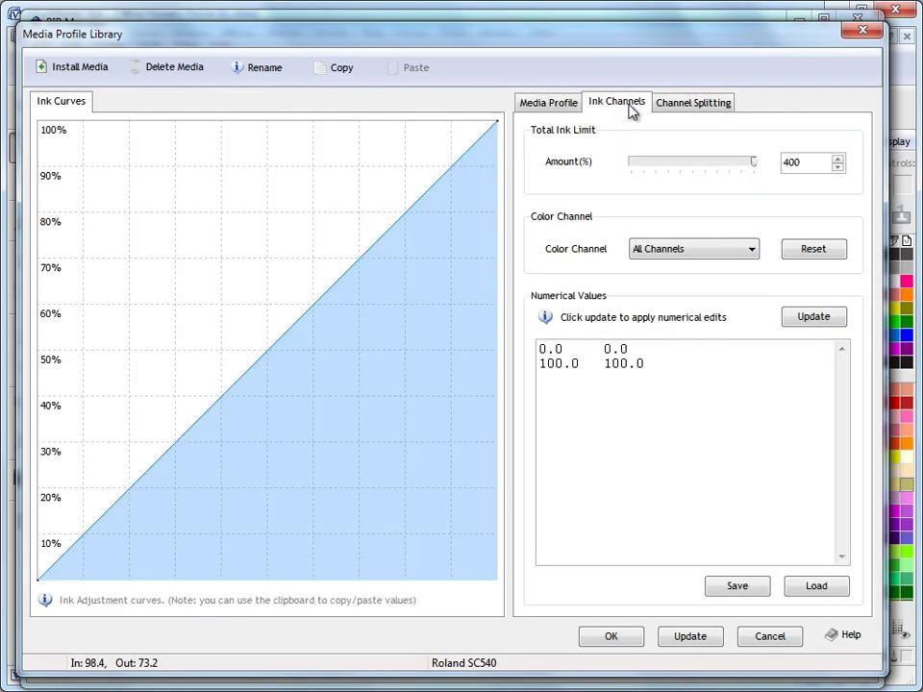
{"action": "left_click", "coordinate": [707, 104]}
{"action": "left_click", "coordinate": [567, 103]}
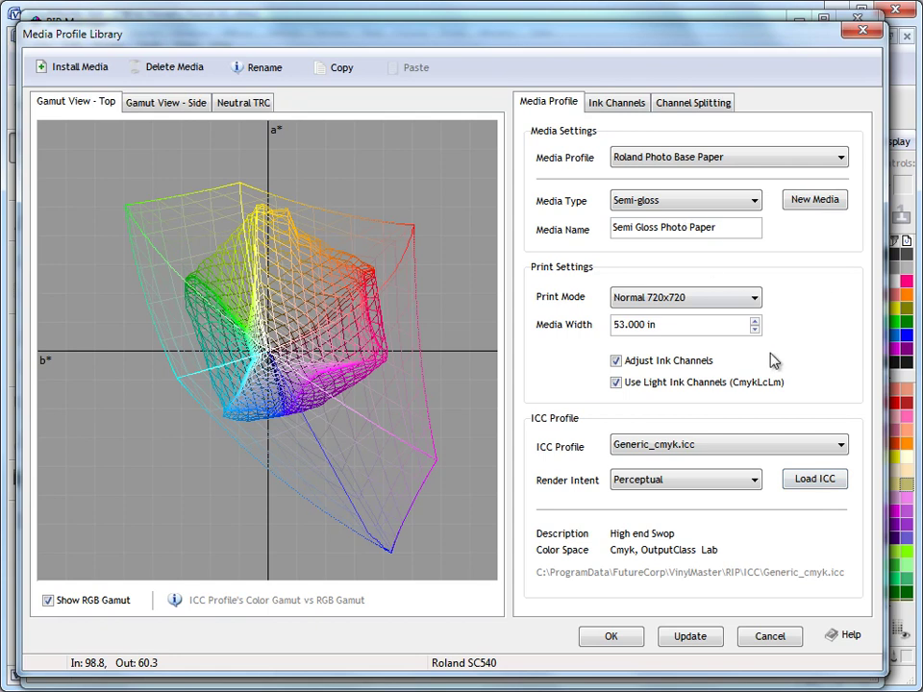
Load Pro2EcoLcLm_GPPG_v720x720_us2.icc from the Eco-SOL LcLm glossy photobase mode2 Standard folder.
{"action": "left_click", "coordinate": [815, 483]}
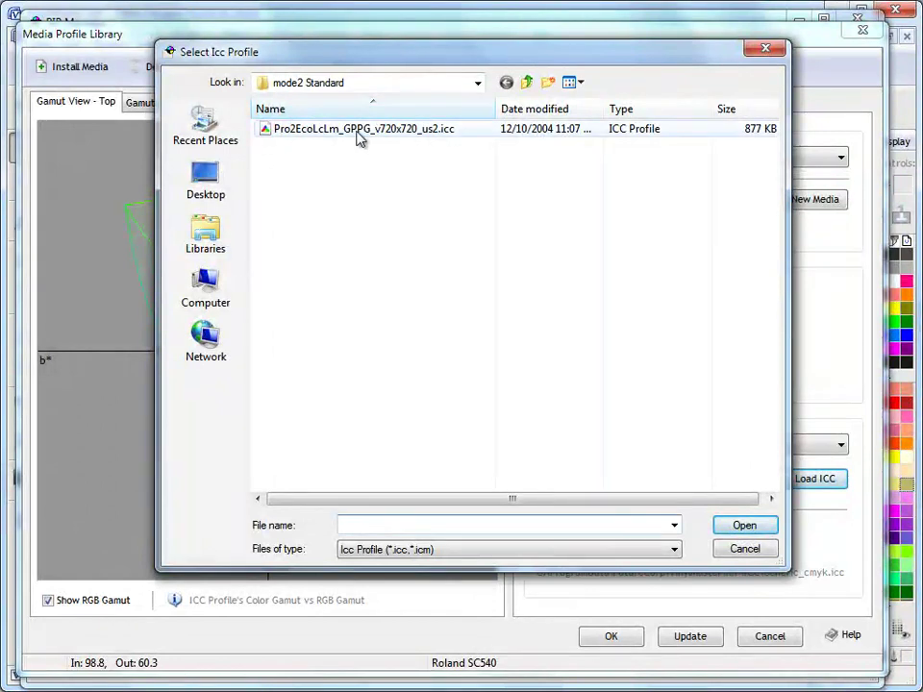
{"action": "left_click", "coordinate": [482, 84]}
{"action": "left_click", "coordinate": [479, 84]}
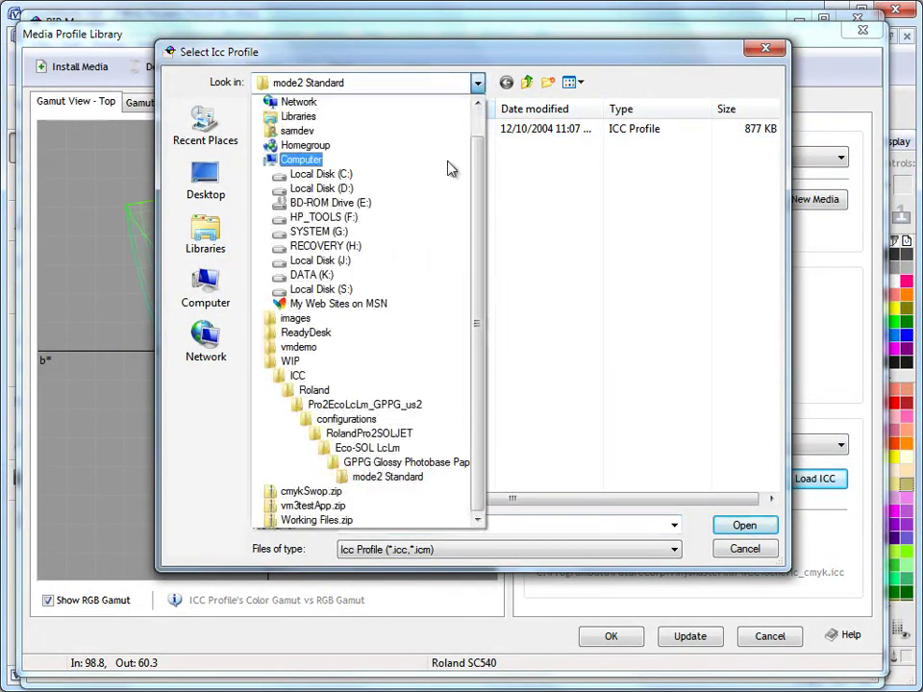
{"action": "left_click", "coordinate": [303, 329]}
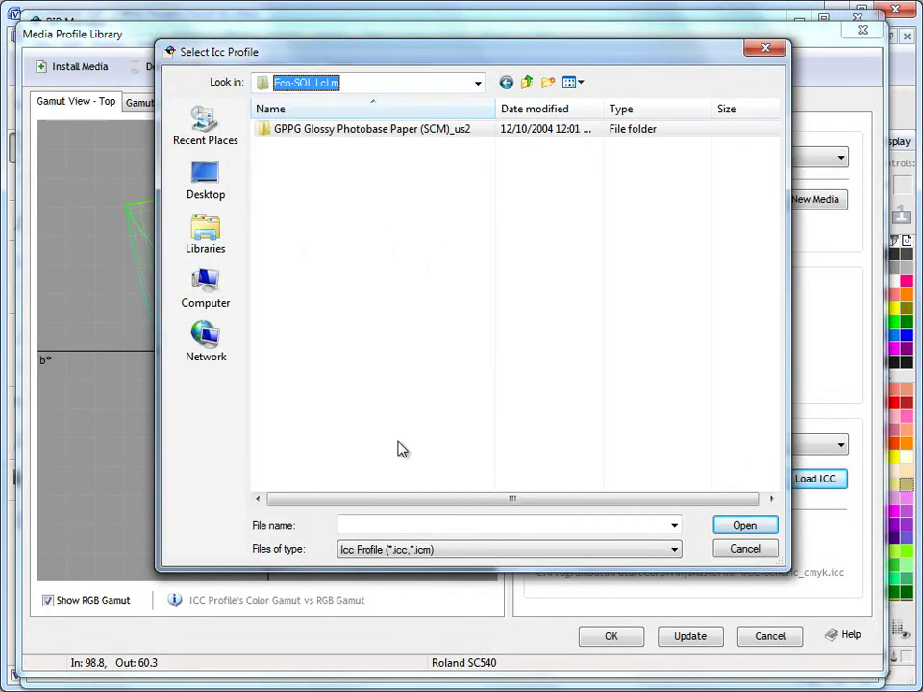
{"action": "left_click", "coordinate": [527, 83]}
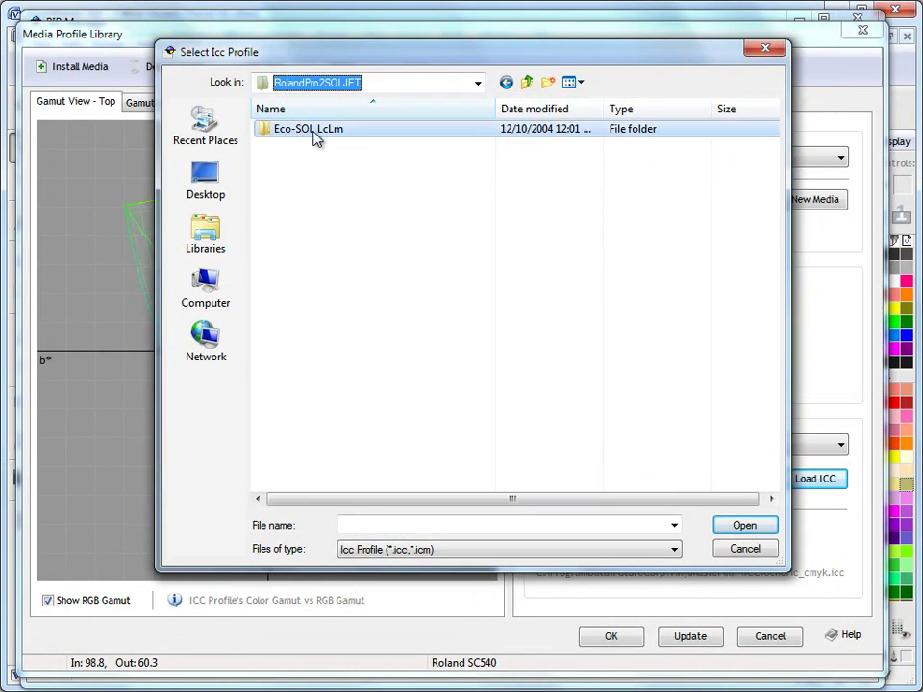
{"action": "left_click", "coordinate": [526, 85]}
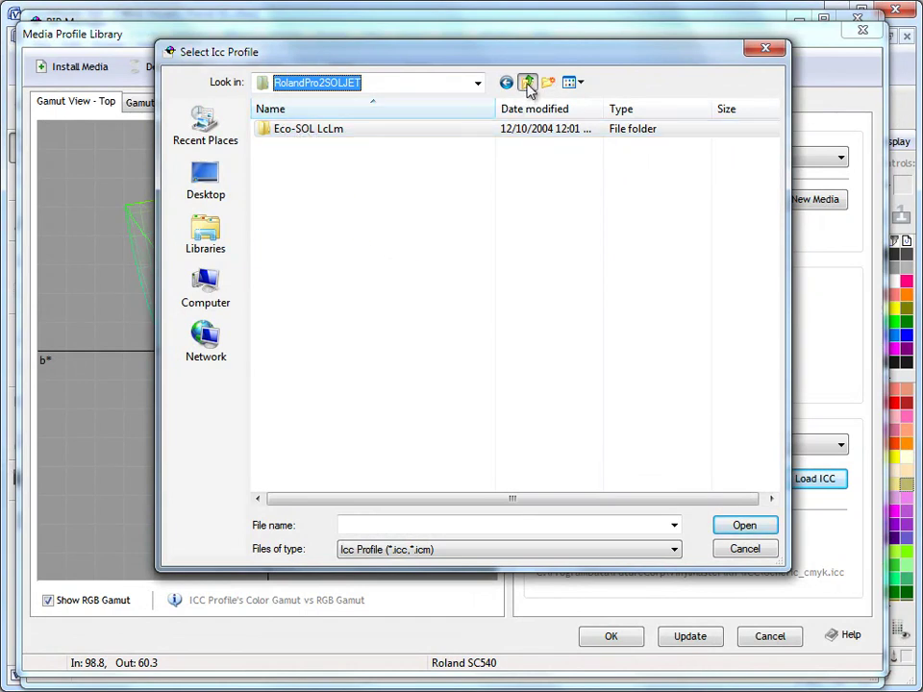
{"action": "double_click", "coordinate": [323, 136]}
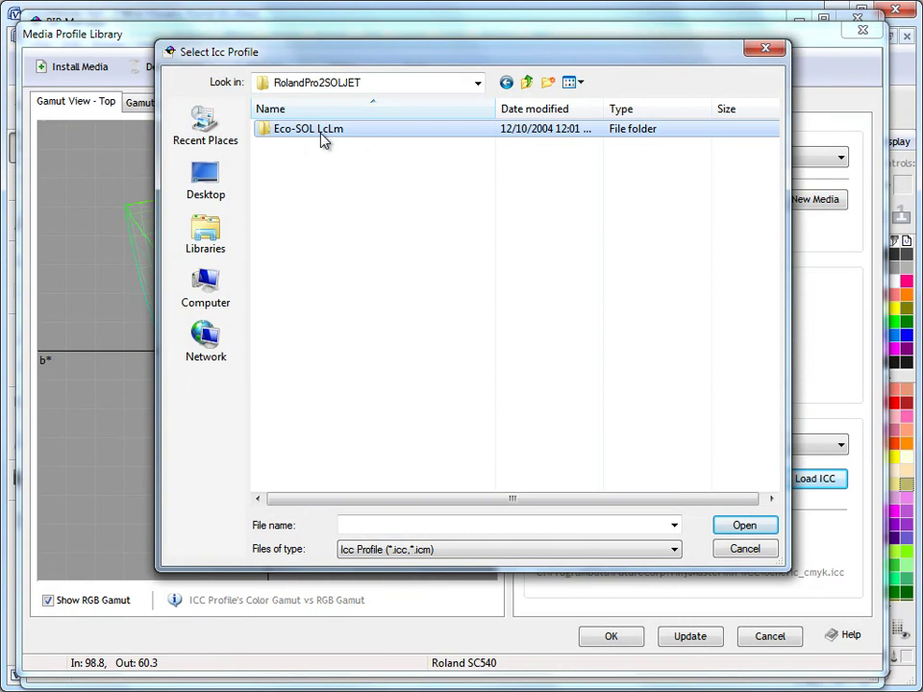
{"action": "double_click", "coordinate": [322, 138]}
{"action": "double_click", "coordinate": [323, 138]}
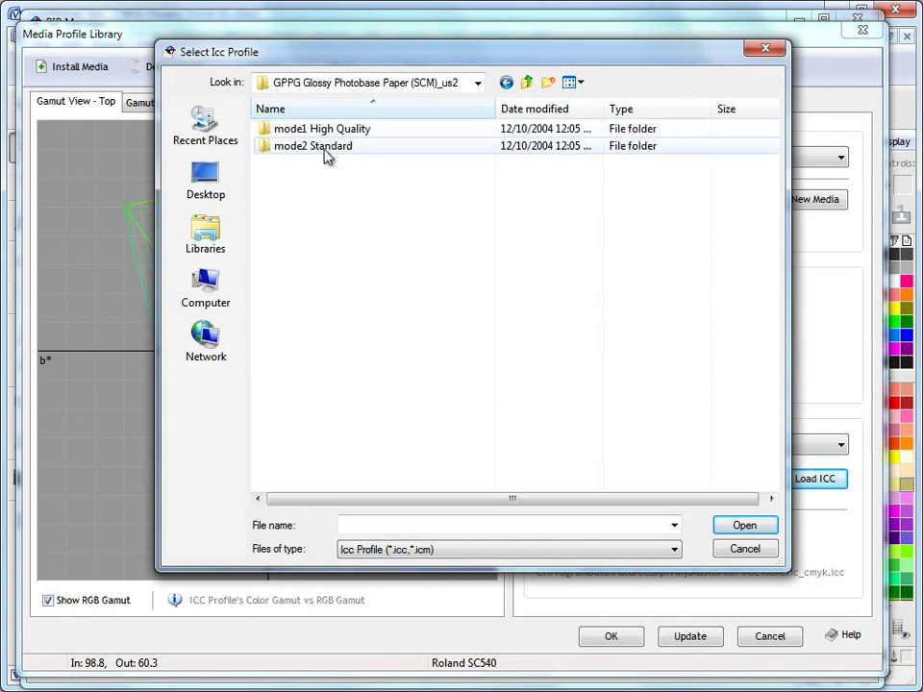
{"action": "double_click", "coordinate": [332, 149]}
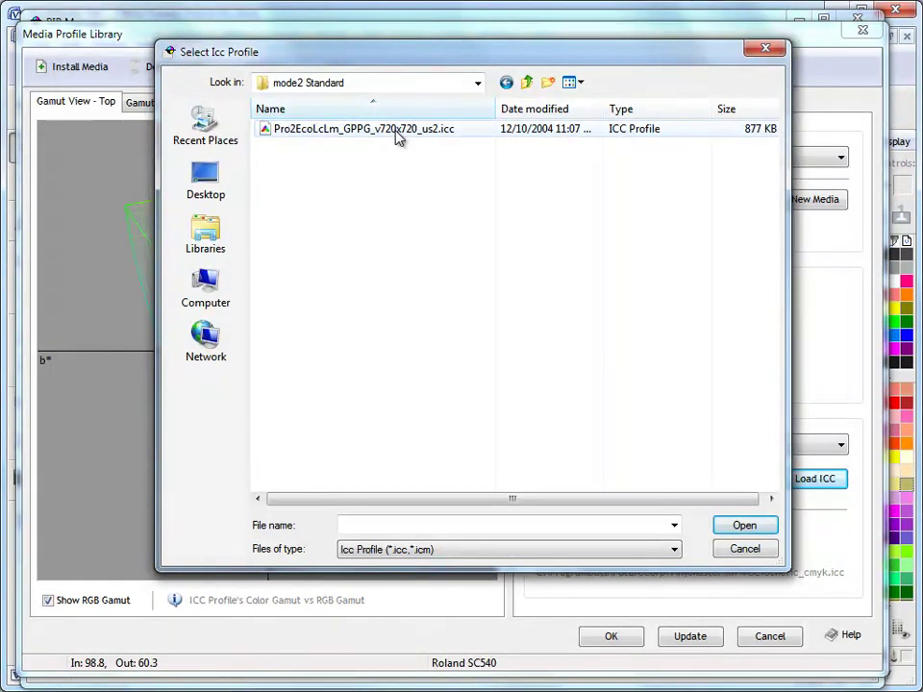
{"action": "left_click", "coordinate": [402, 133]}
{"action": "left_click", "coordinate": [746, 527]}
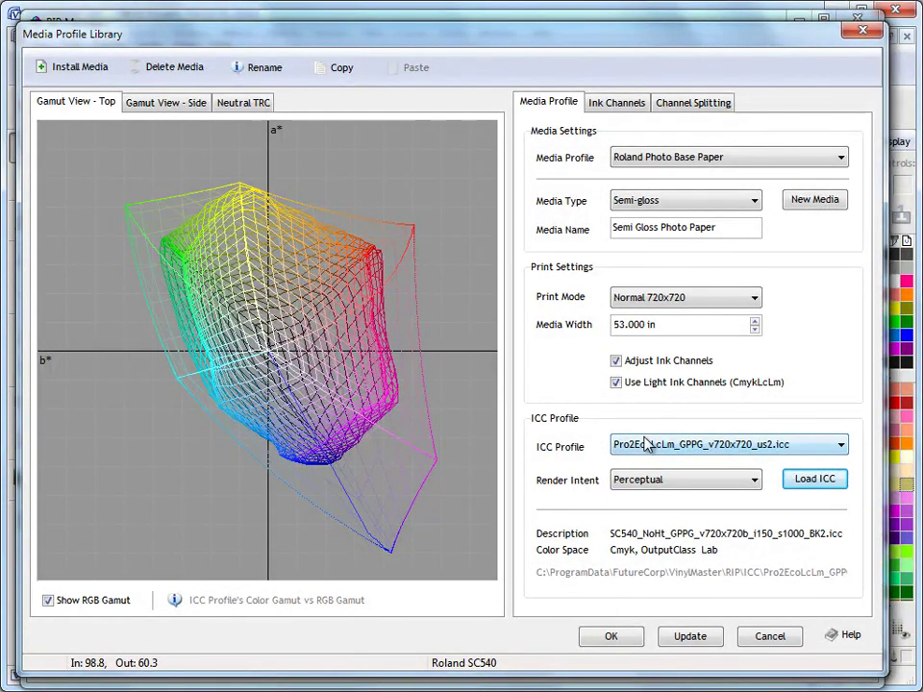
Keep Perceptual render intent and add ink curve points at 59.3/59.7 and 82.4/74.2.
{"action": "left_click", "coordinate": [673, 481]}
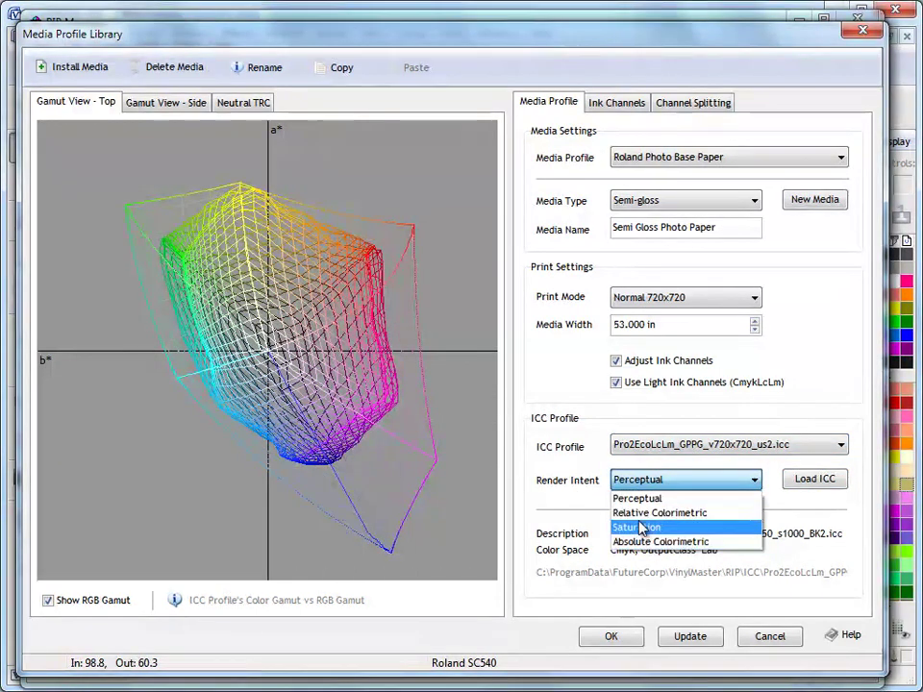
{"action": "left_click", "coordinate": [639, 498]}
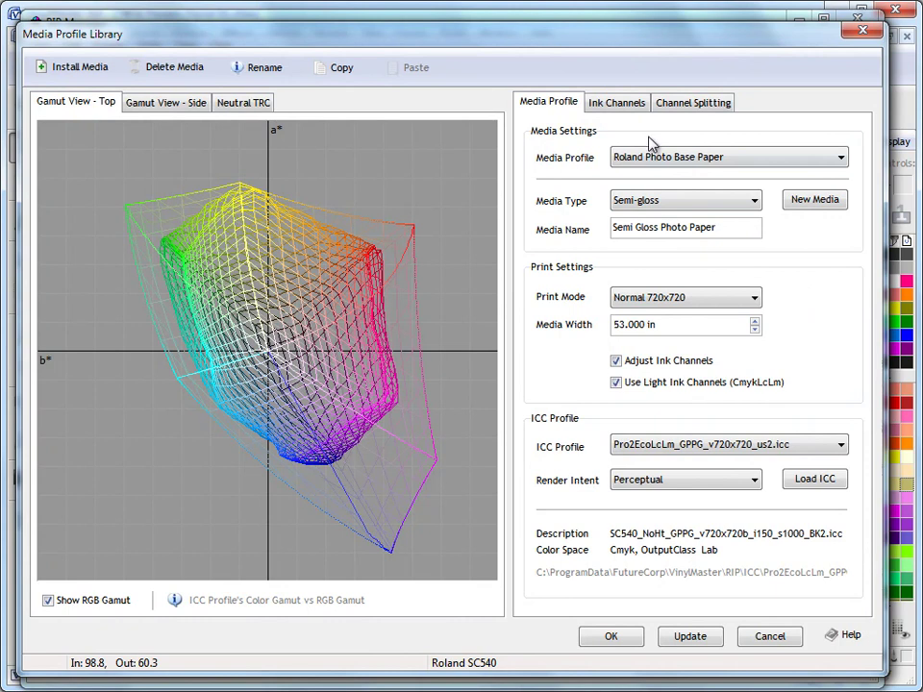
{"action": "left_click", "coordinate": [618, 103]}
{"action": "left_click", "coordinate": [416, 238]}
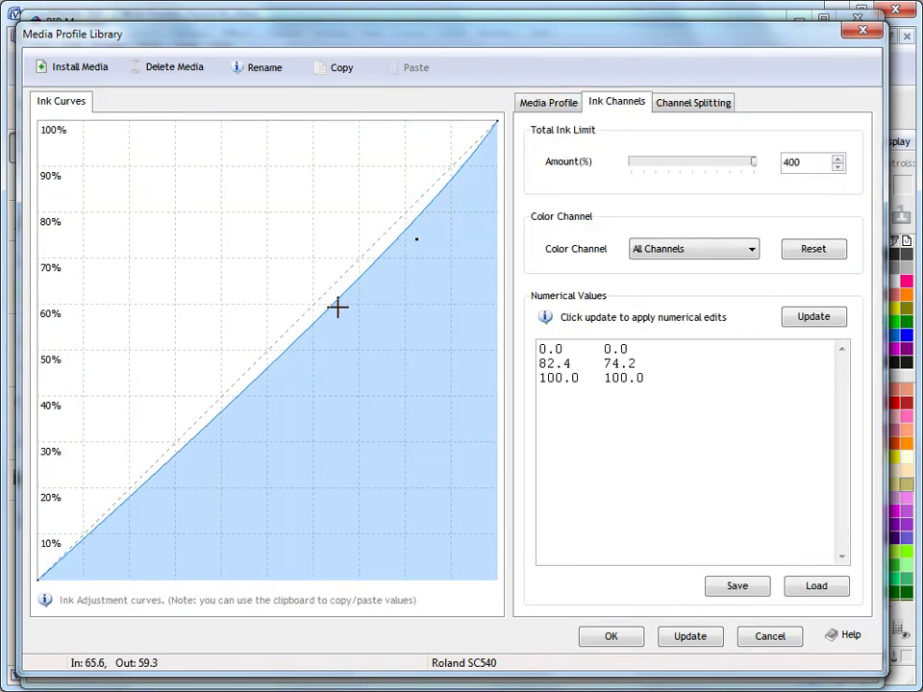
{"action": "left_click", "coordinate": [309, 305]}
{"action": "left_click", "coordinate": [550, 104]}
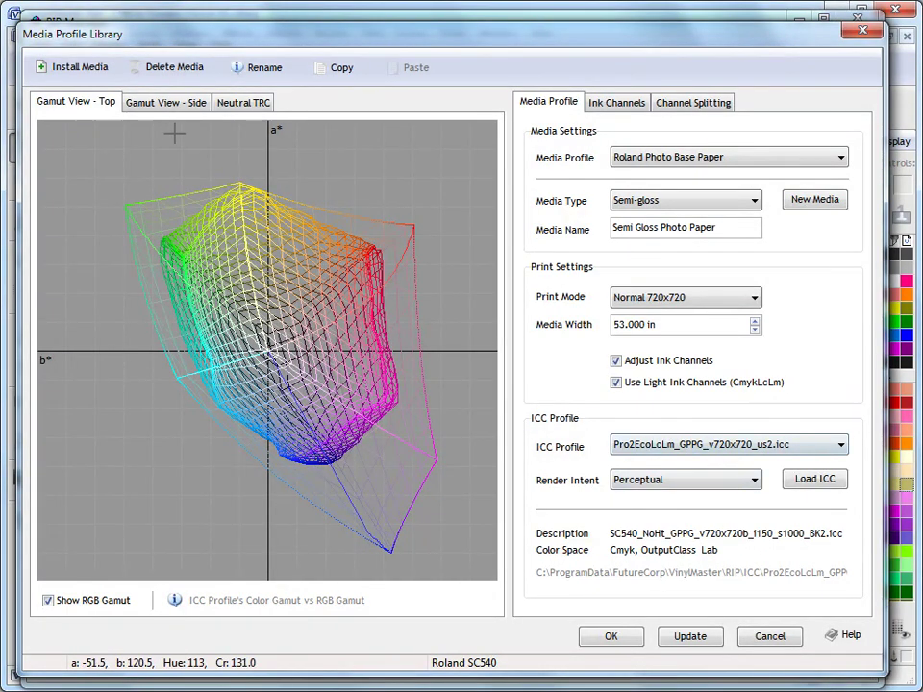
Inspect the side gamut view across hue angles and the neutral gray curves.
{"action": "left_click", "coordinate": [188, 105]}
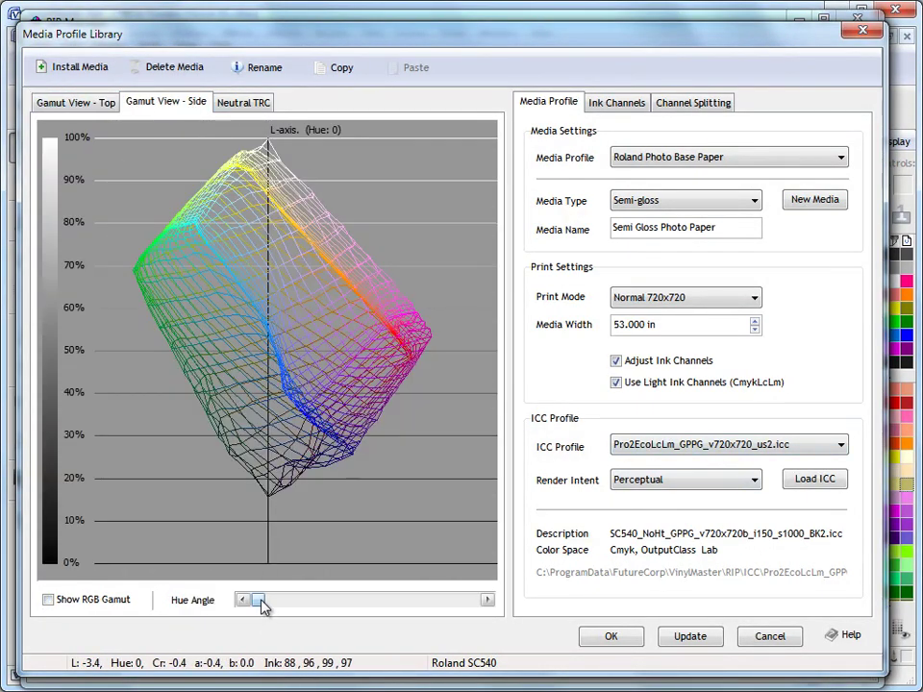
{"action": "left_click_drag", "start_coordinate": [259, 602], "coordinate": [304, 602]}
{"action": "left_click", "coordinate": [243, 101]}
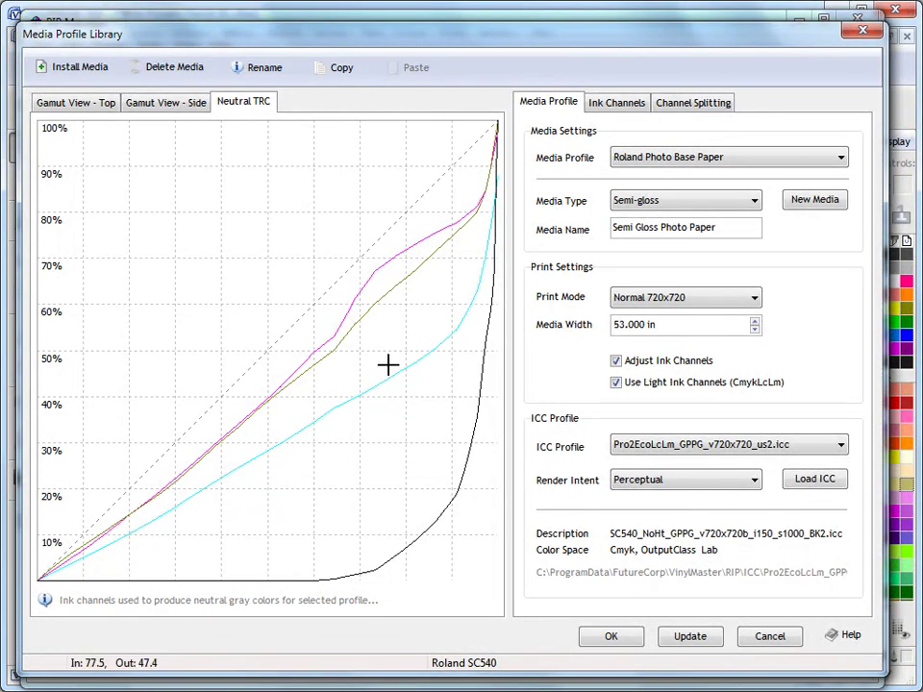
{"action": "left_click", "coordinate": [152, 102]}
{"action": "left_click", "coordinate": [73, 101]}
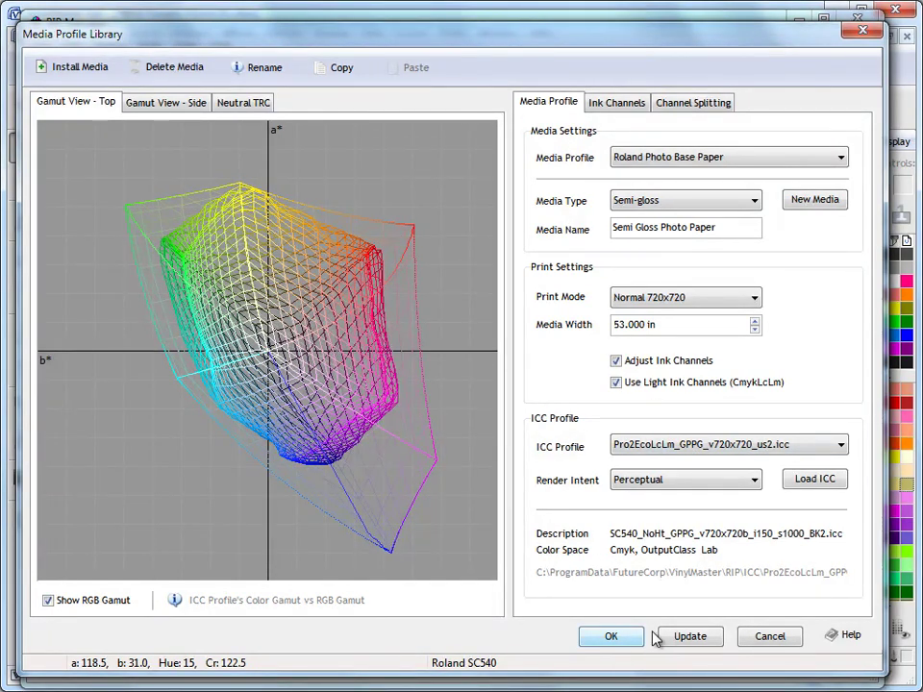
Update the profile and close the library with Roland Photo Base Paper selected.
{"action": "left_click", "coordinate": [702, 636]}
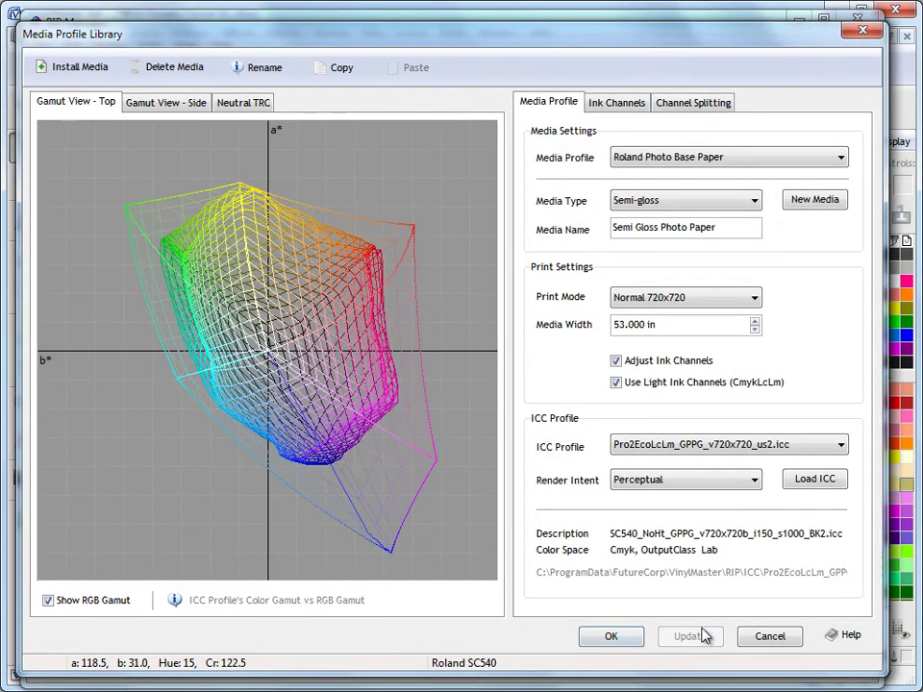
{"action": "left_click", "coordinate": [701, 165]}
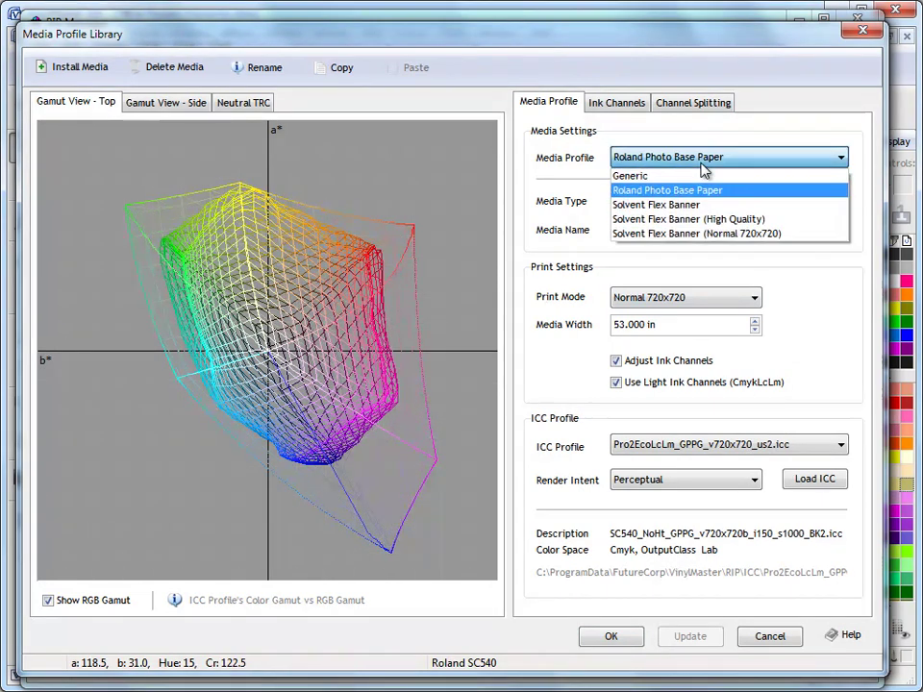
{"action": "left_click", "coordinate": [705, 191]}
{"action": "left_click", "coordinate": [609, 636]}
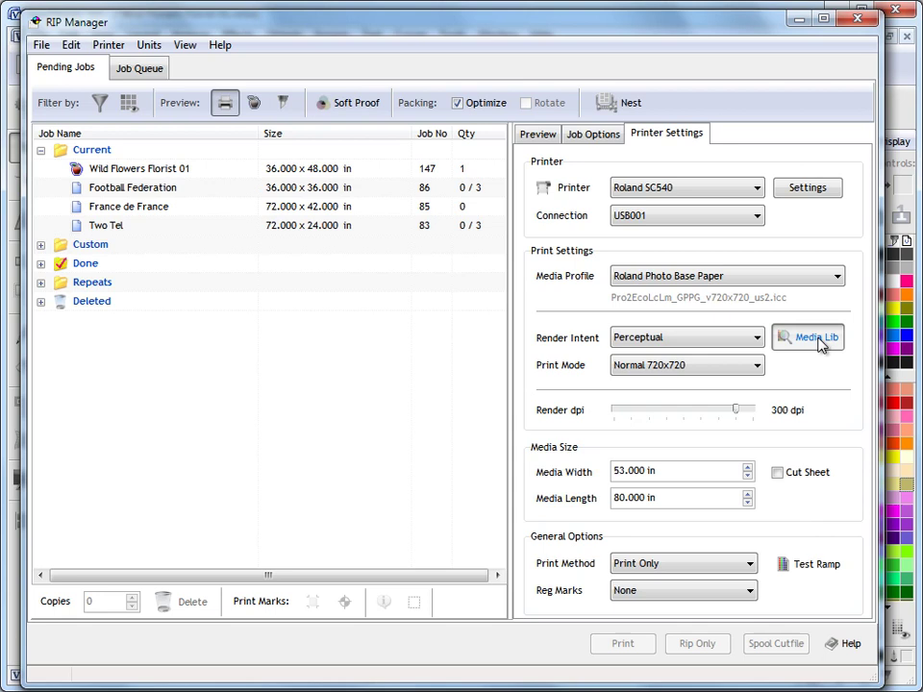
Reopen the Media Library and check the saved ink curves and channel splitting settings.
{"action": "left_click", "coordinate": [819, 341]}
{"action": "left_click", "coordinate": [613, 102]}
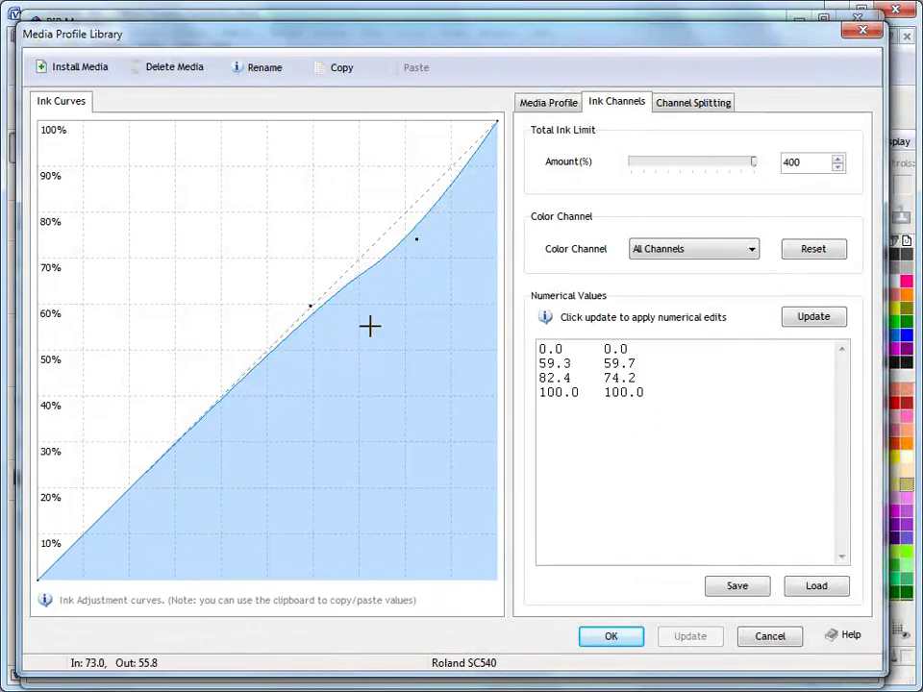
{"action": "left_click", "coordinate": [685, 102]}
{"action": "left_click", "coordinate": [552, 102]}
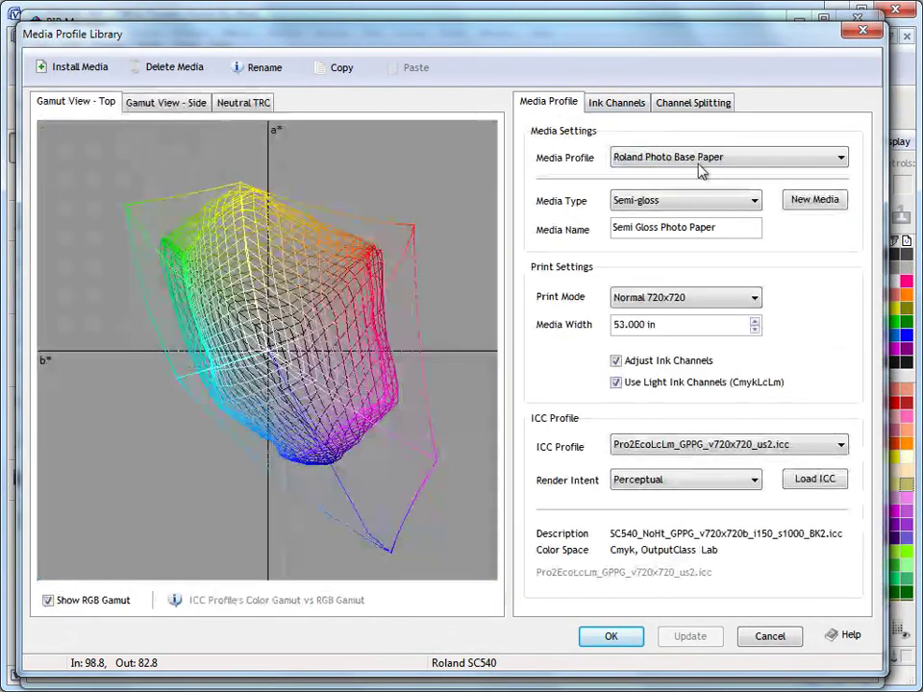